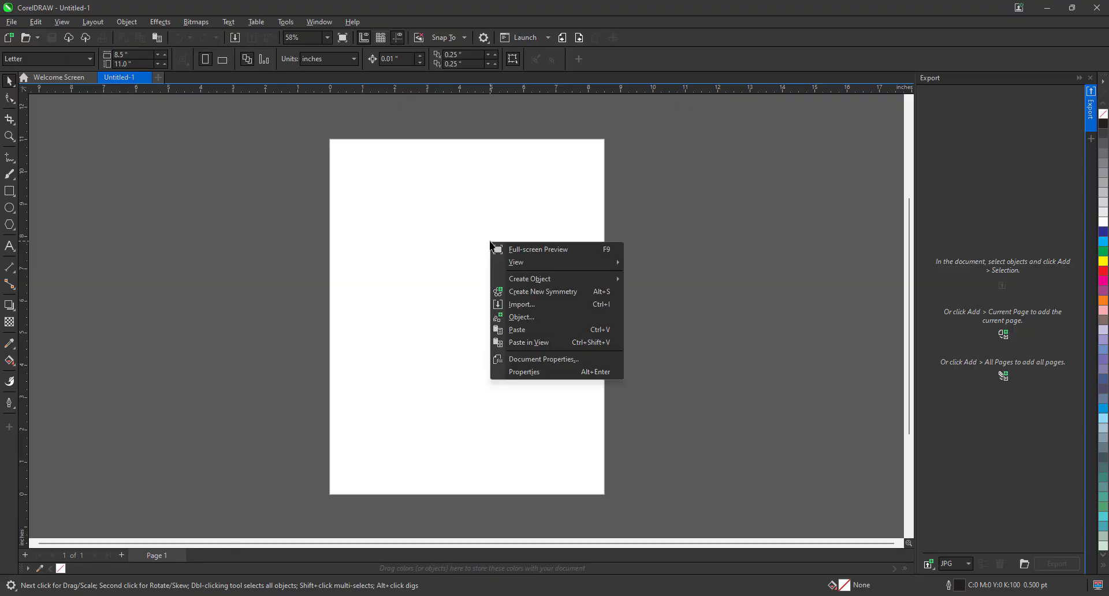
# Import After magic fill.jpg from the FINAL OUTPUT folder and place it on the page at its original size
pyautogui.click(532, 307)
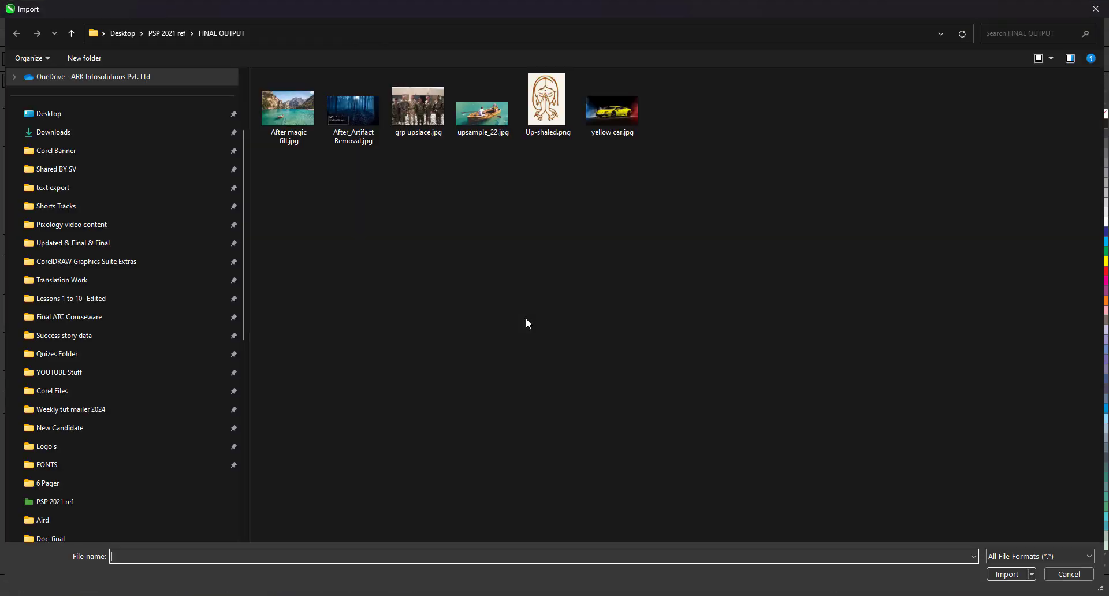
pyautogui.click(287, 108)
pyautogui.click(1003, 572)
pyautogui.click(389, 270)
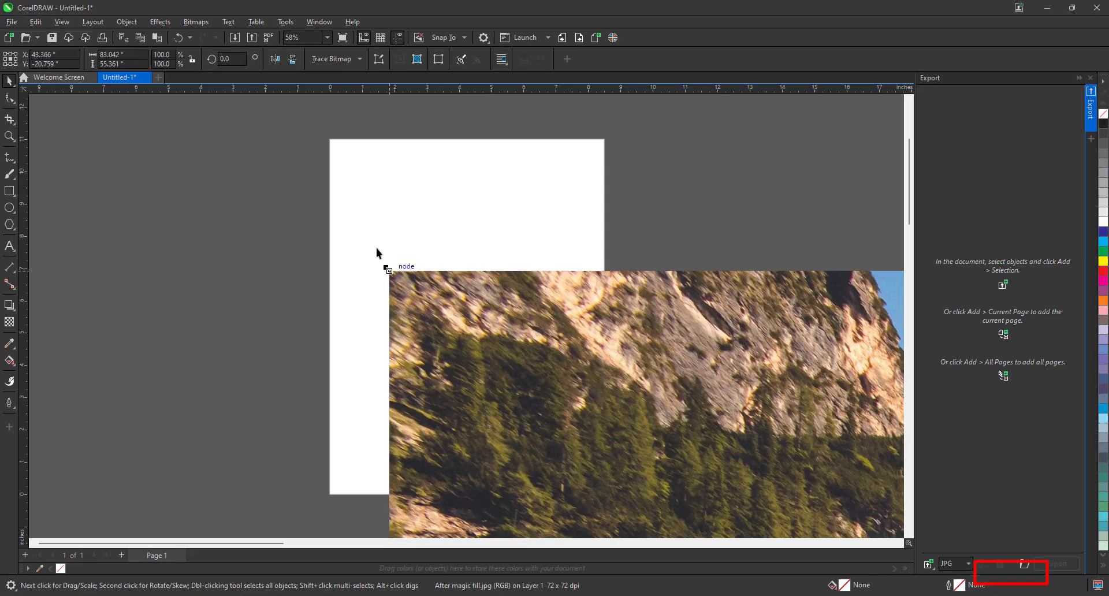
# Move the imported photo over the page and auto-fit the page size to it
pyautogui.scroll(-2, 485, 340)
pyautogui.moveTo(532, 353); pyautogui.dragTo(249, 177)
pyautogui.scroll(-1, 314, 208)
pyautogui.click(182, 59)
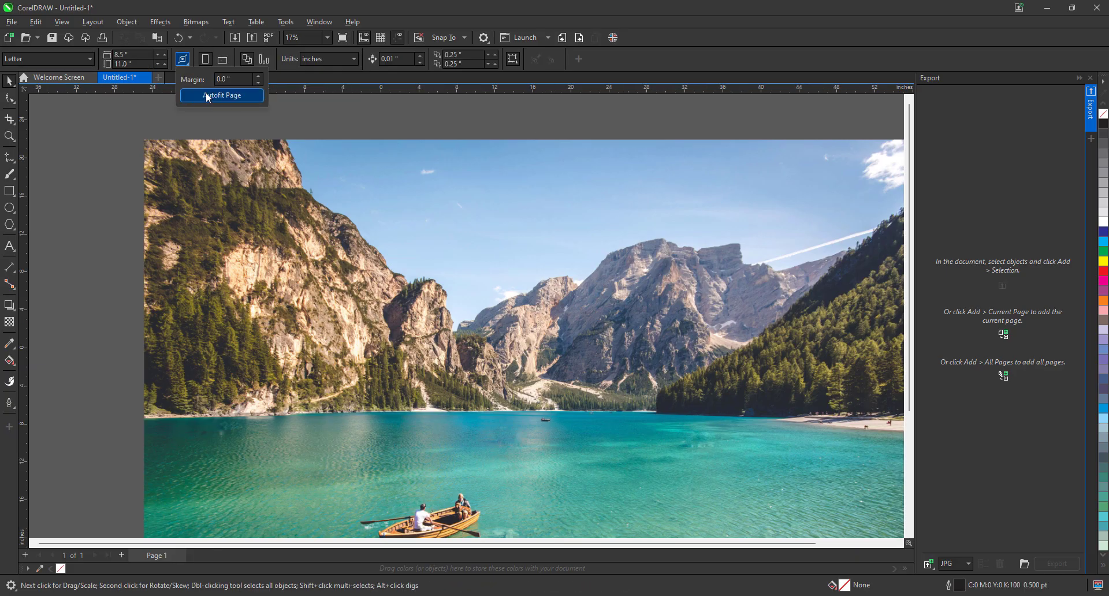
pyautogui.click(207, 95)
pyautogui.scroll(-1, 344, 319)
pyautogui.scroll(1, 369, 473)
pyautogui.scroll(2, 371, 473)
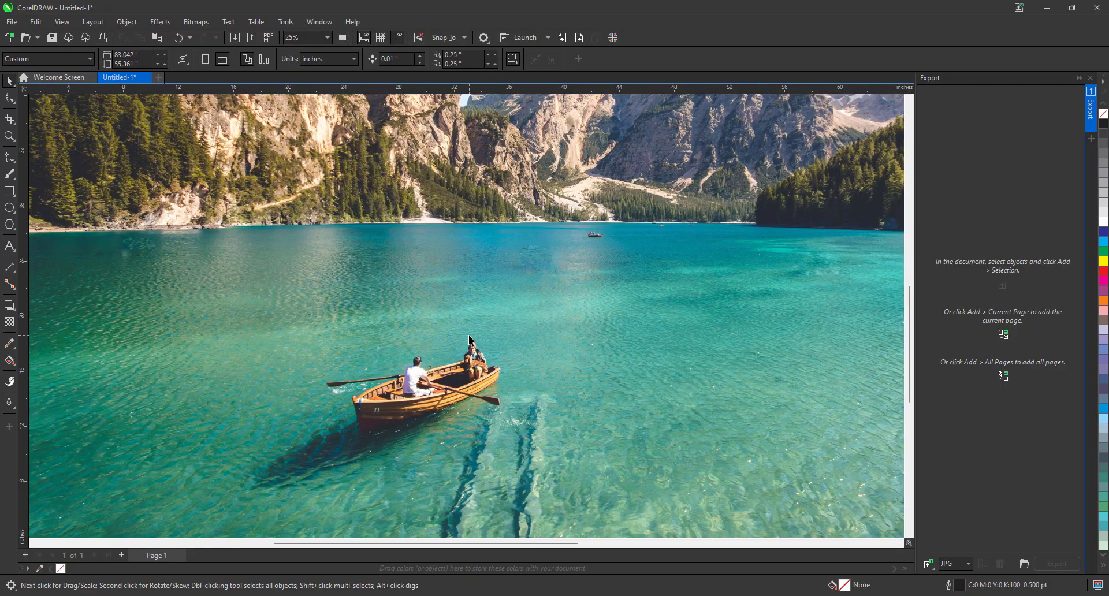
pyautogui.scroll(-3, 459, 338)
# Open the lake photo for bitmap editing in Corel PHOTO-PAINT and maximize that window
pyautogui.click(460, 282)
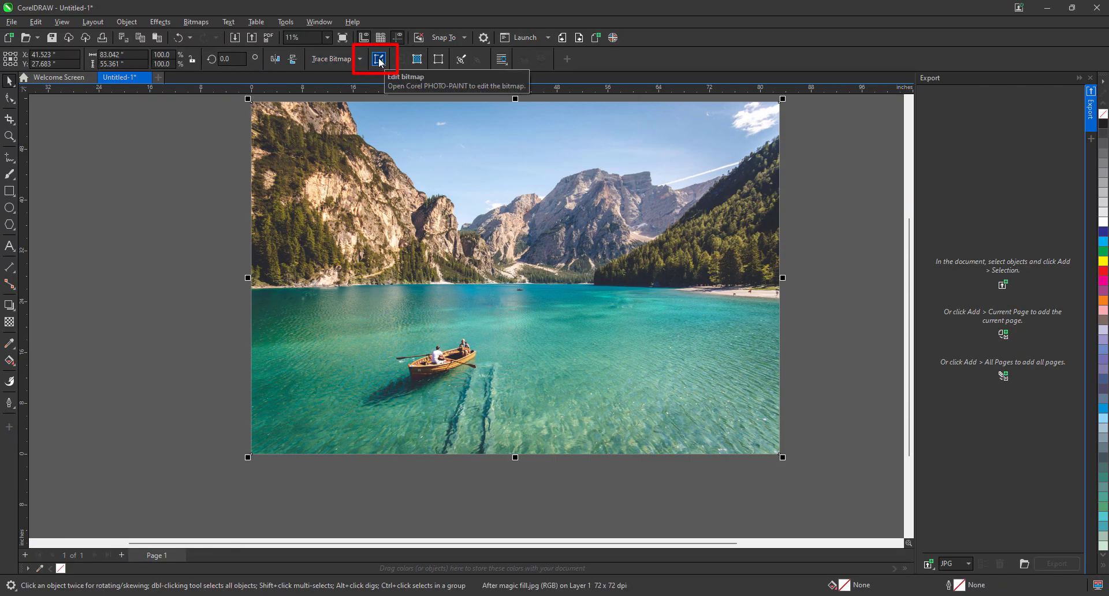
pyautogui.click(195, 21)
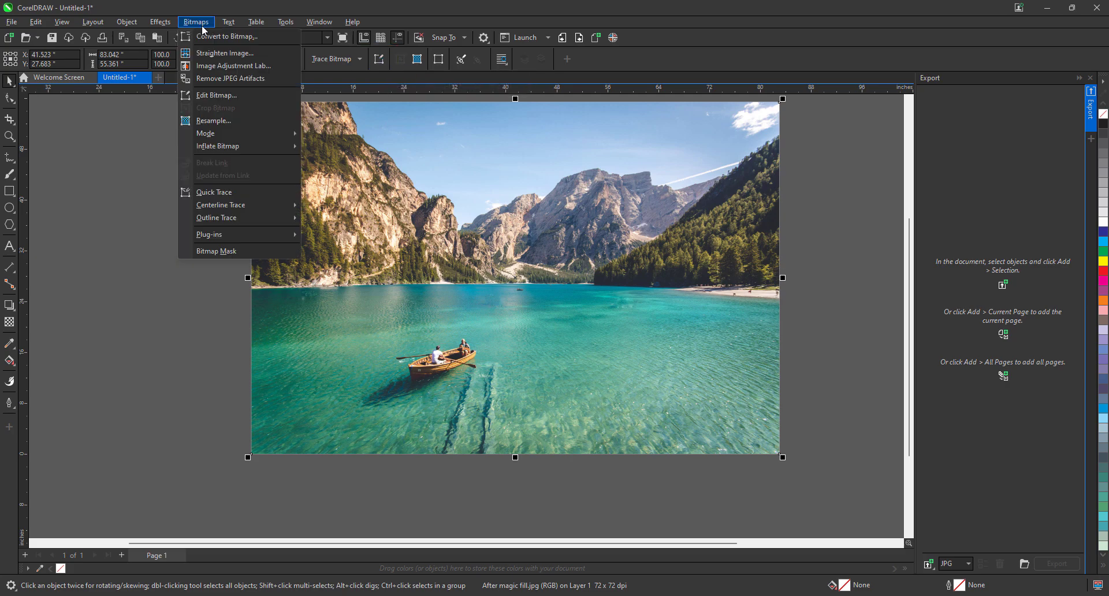
pyautogui.click(238, 96)
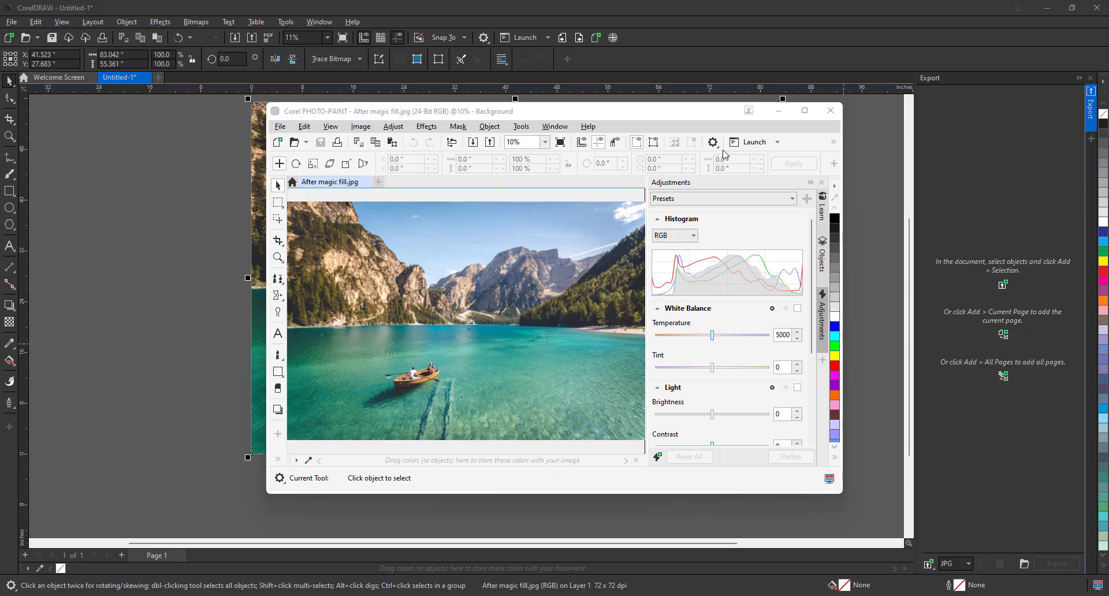
pyautogui.click(804, 115)
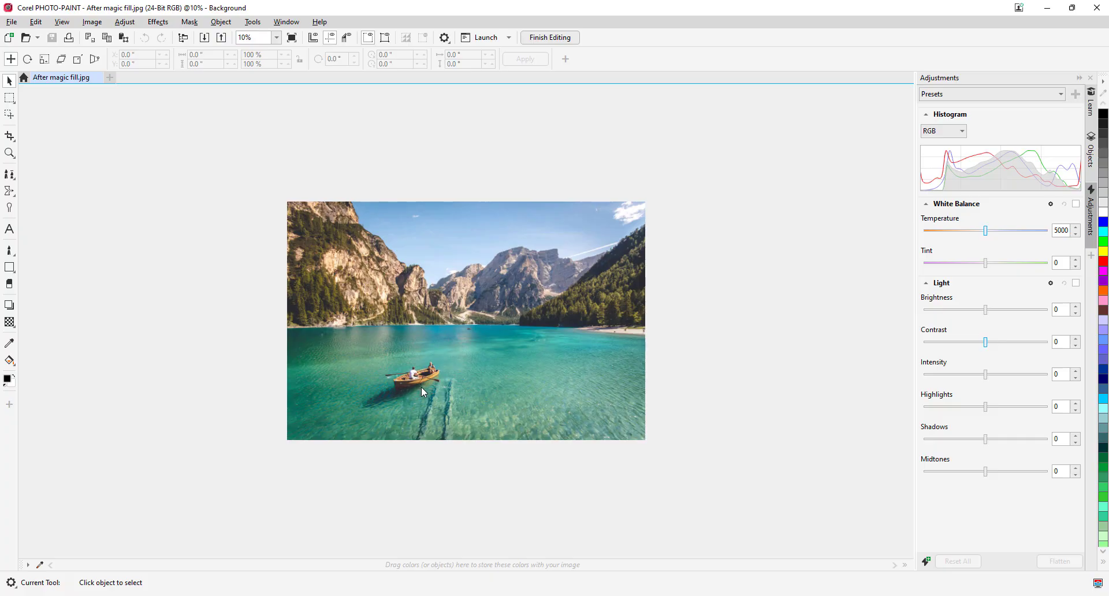
# Open the lake photo in the Cutout Lab and maximize the dialog
pyautogui.scroll(3, 404, 377)
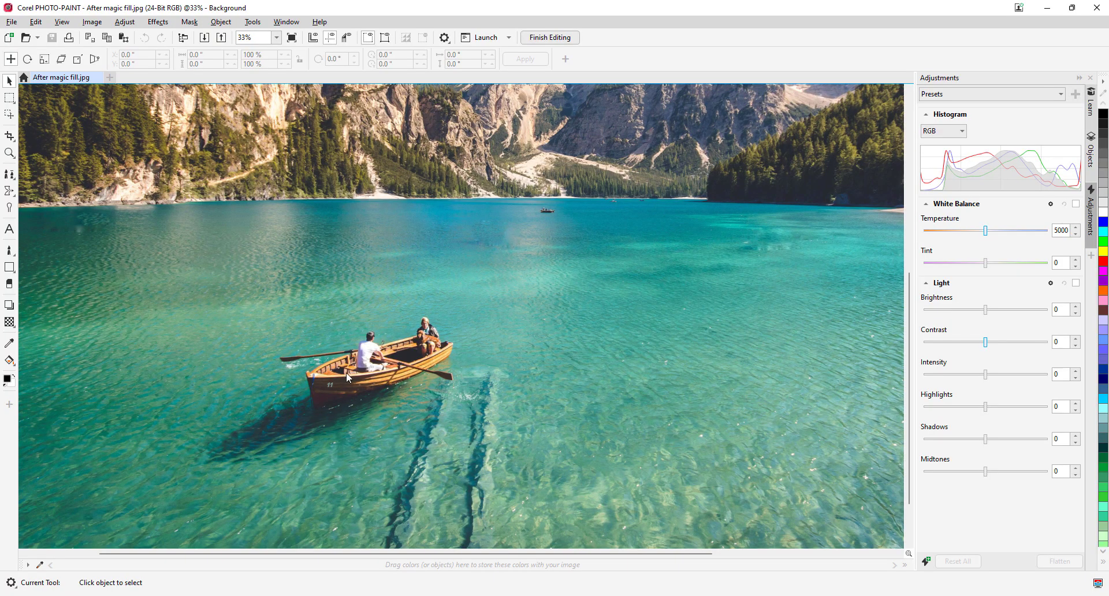
pyautogui.scroll(-1, 428, 307)
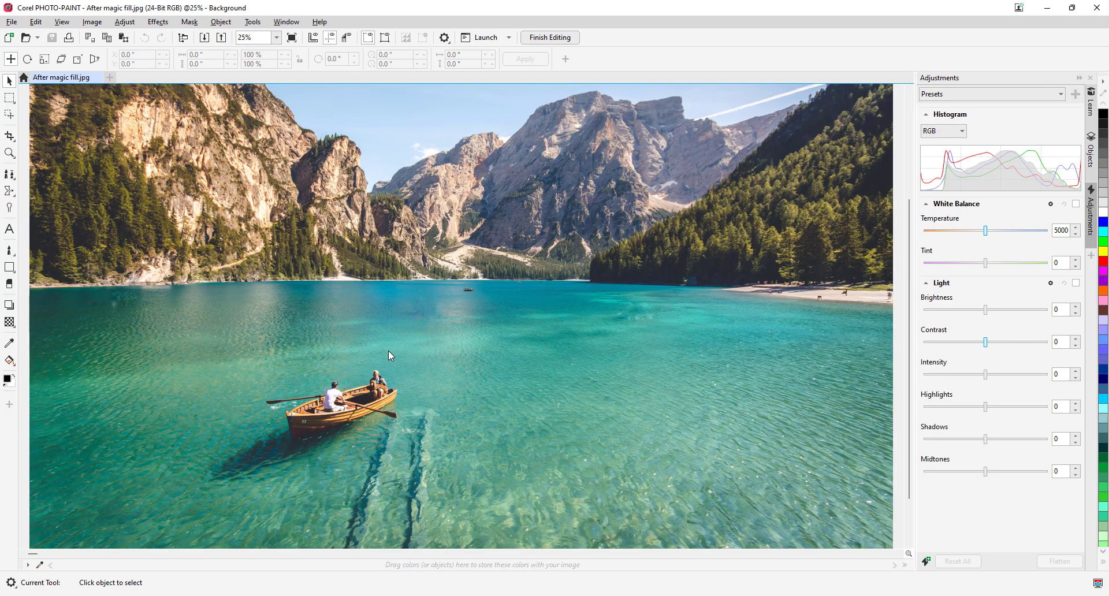
pyautogui.click(91, 22)
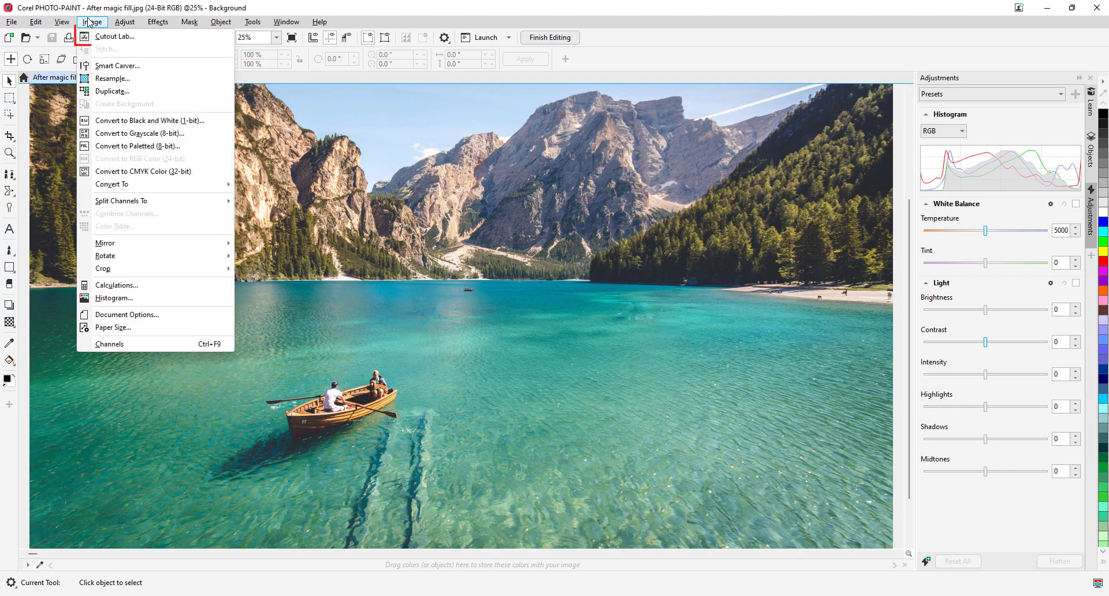
pyautogui.click(115, 37)
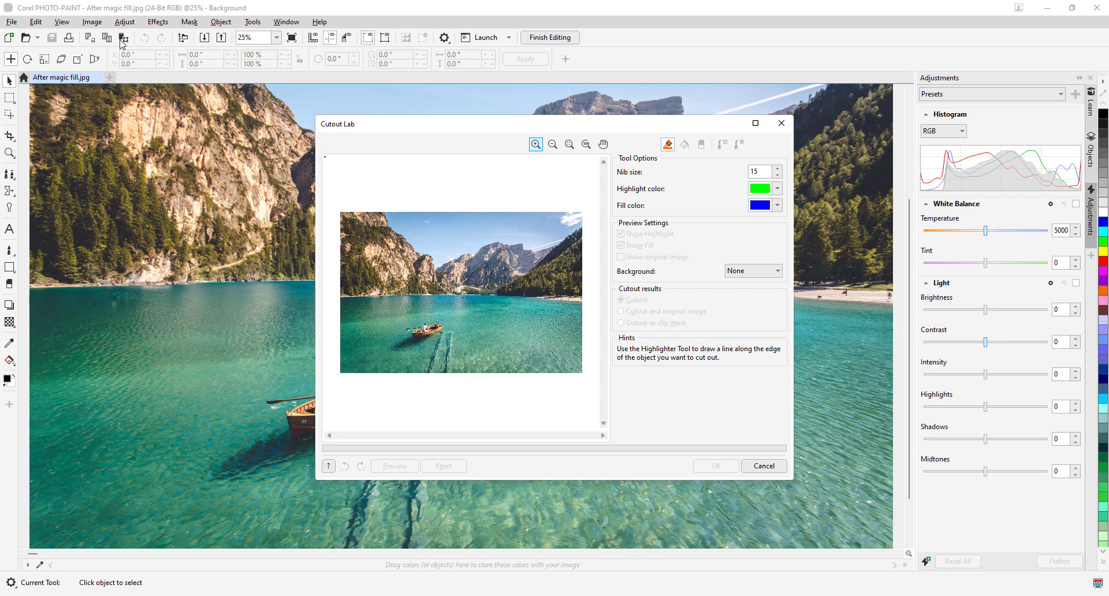
pyautogui.click(755, 124)
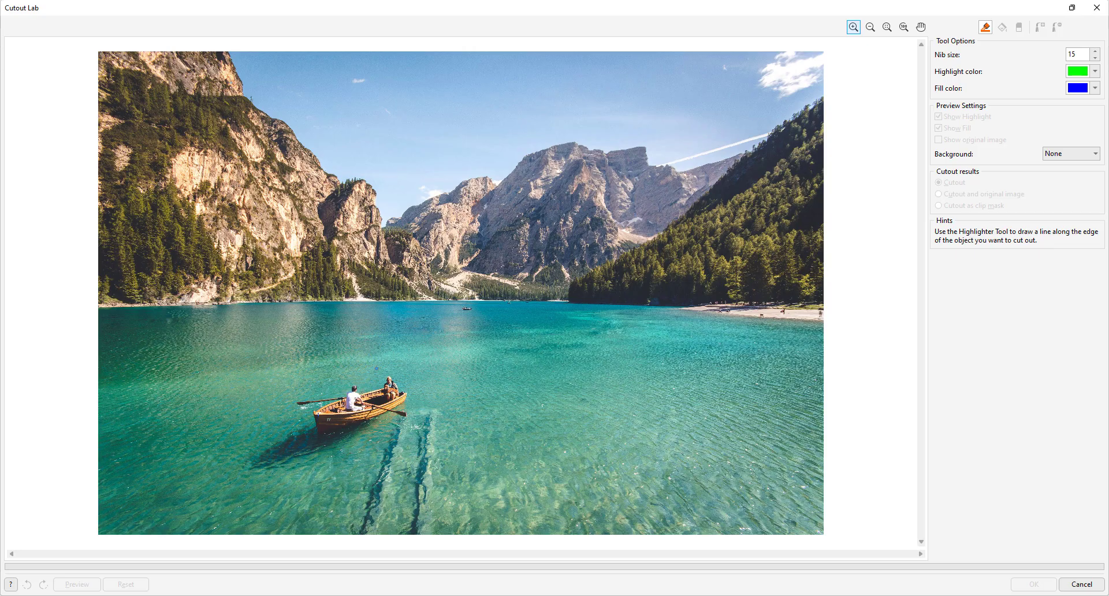
# Set the nib size to 20 and outline the boat, both passengers and the oars with the Highlighter tool
pyautogui.scroll(1, 303, 412)
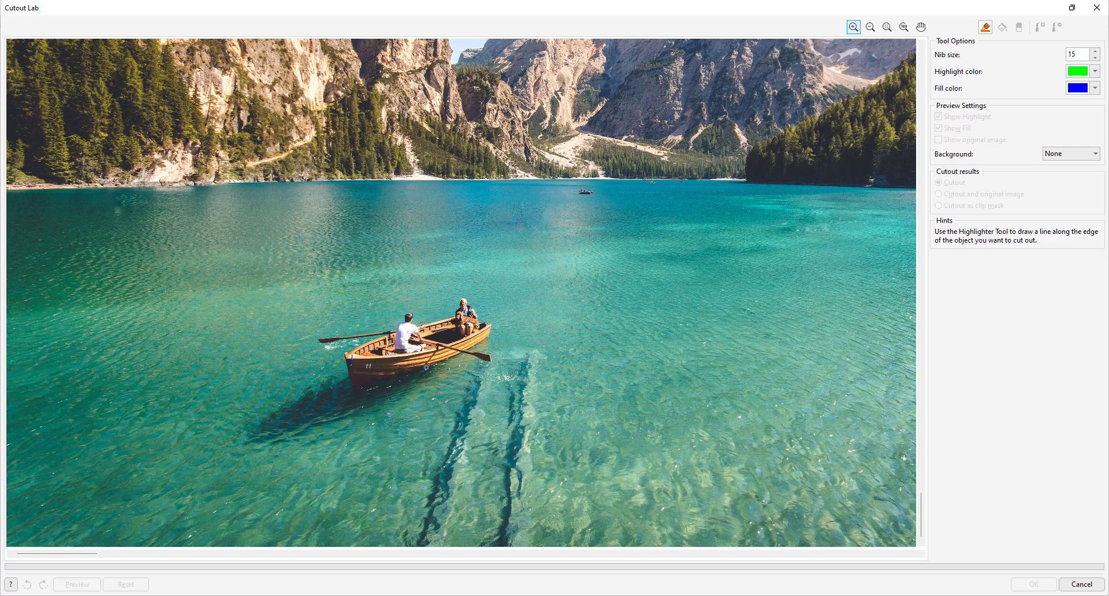
pyautogui.moveTo(1078, 54); pyautogui.dragTo(1051, 53)
pyautogui.write('20')
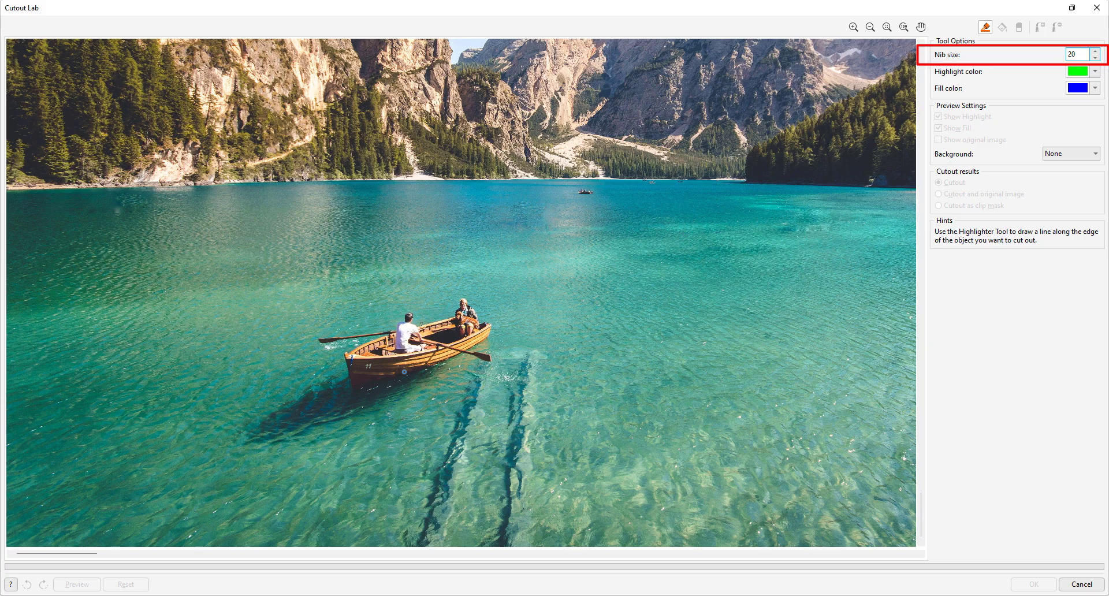
pyautogui.scroll(2, 405, 372)
pyautogui.scroll(-1, 440, 254)
pyautogui.scroll(-2, 547, 179)
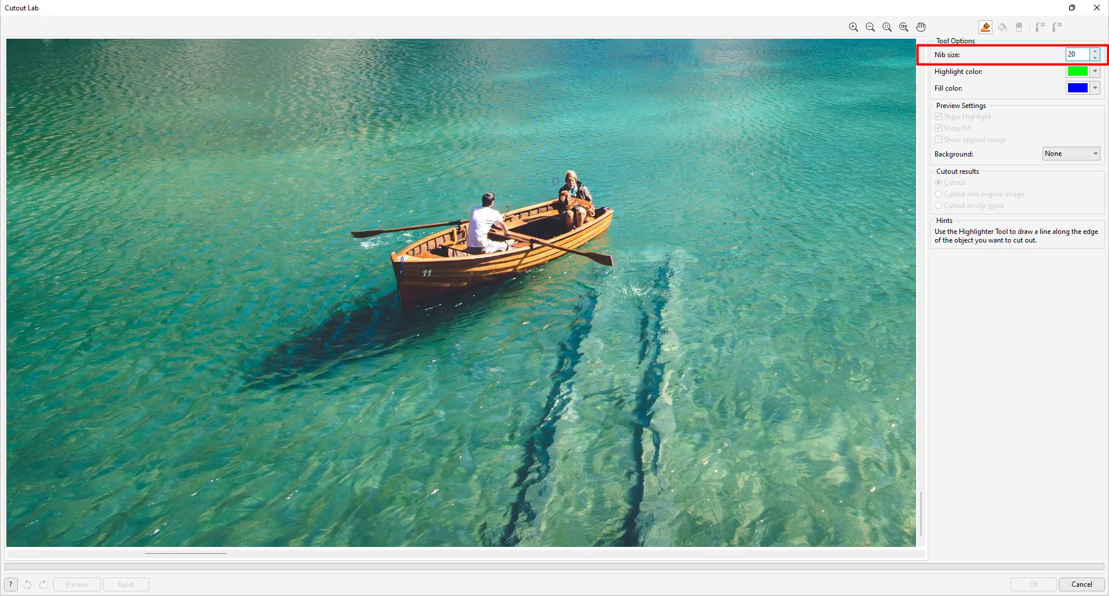
pyautogui.scroll(1, 556, 181)
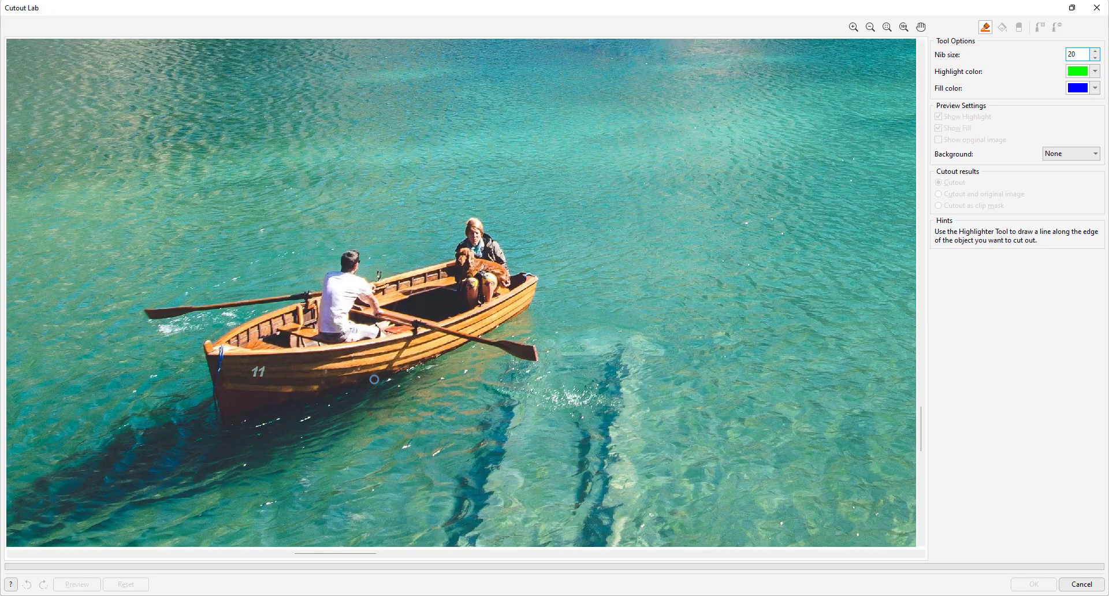
pyautogui.moveTo(371, 379)
pyautogui.mouseDown()
pyautogui.moveTo(472, 343)
pyautogui.moveTo(541, 362)
pyautogui.moveTo(495, 335)
pyautogui.moveTo(533, 303)
pyautogui.moveTo(521, 271)
pyautogui.mouseUp()
pyautogui.moveTo(487, 229)
pyautogui.mouseDown()
pyautogui.moveTo(377, 277)
pyautogui.moveTo(363, 273)
pyautogui.moveTo(362, 252)
pyautogui.moveTo(345, 253)
pyautogui.moveTo(304, 291)
pyautogui.moveTo(144, 308)
pyautogui.moveTo(181, 319)
pyautogui.moveTo(284, 302)
pyautogui.moveTo(202, 344)
pyautogui.moveTo(220, 414)
pyautogui.moveTo(382, 381)
pyautogui.mouseUp()
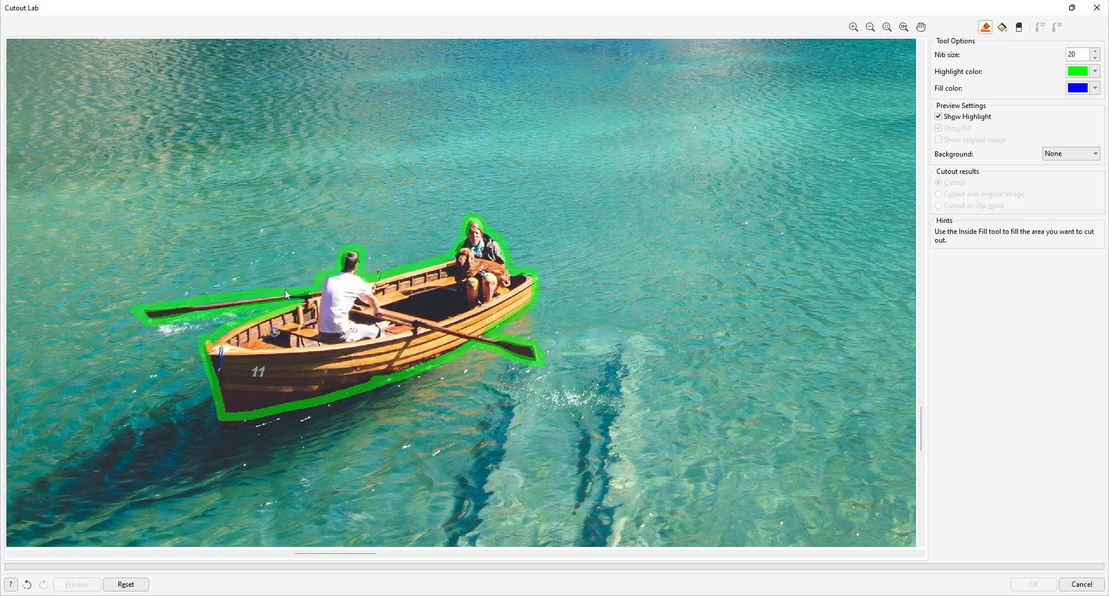
# Fill the inside of the highlighted boat outline and preview the cutout
pyautogui.click(1003, 27)
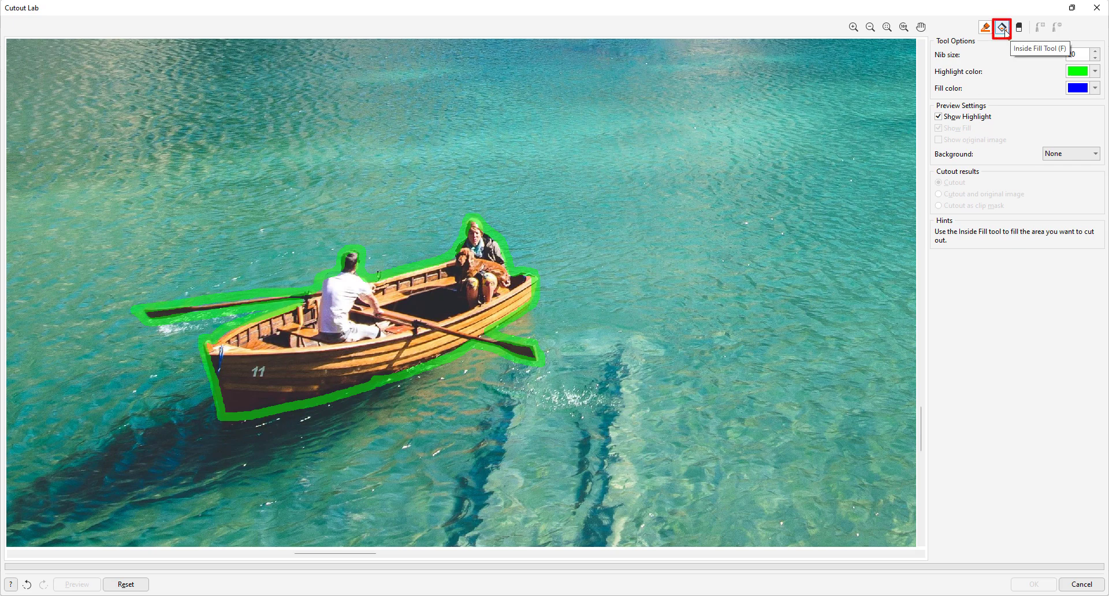
pyautogui.click(442, 292)
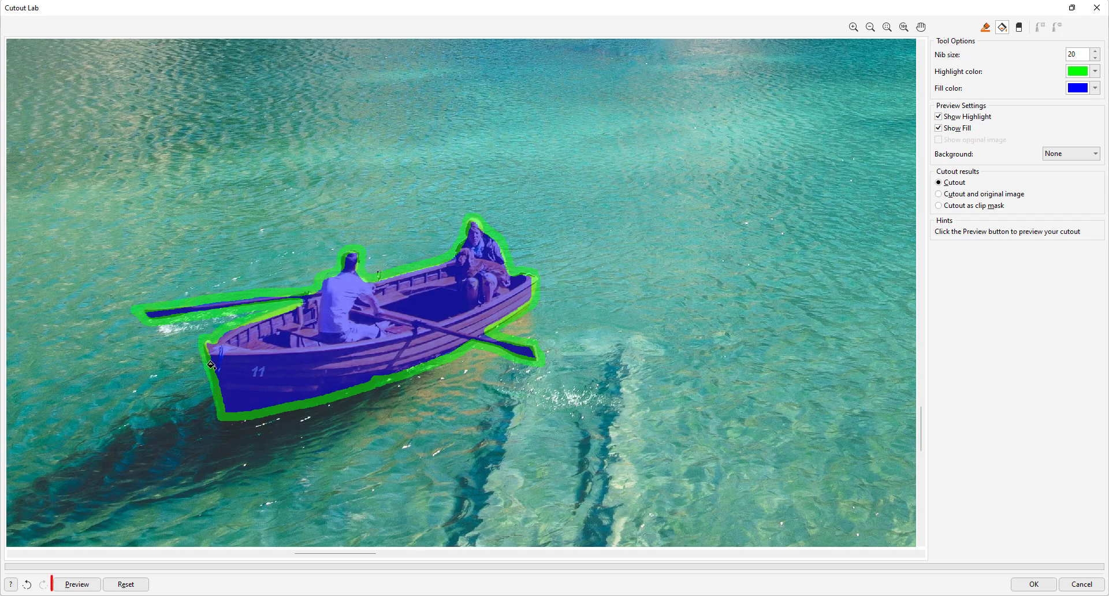
pyautogui.click(79, 585)
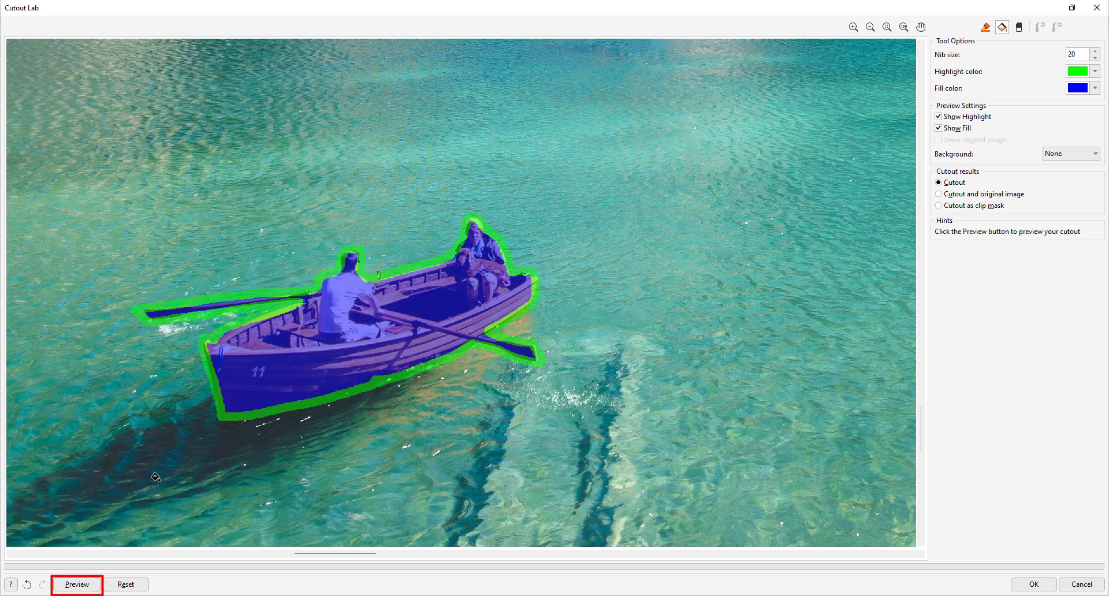
pyautogui.click(81, 585)
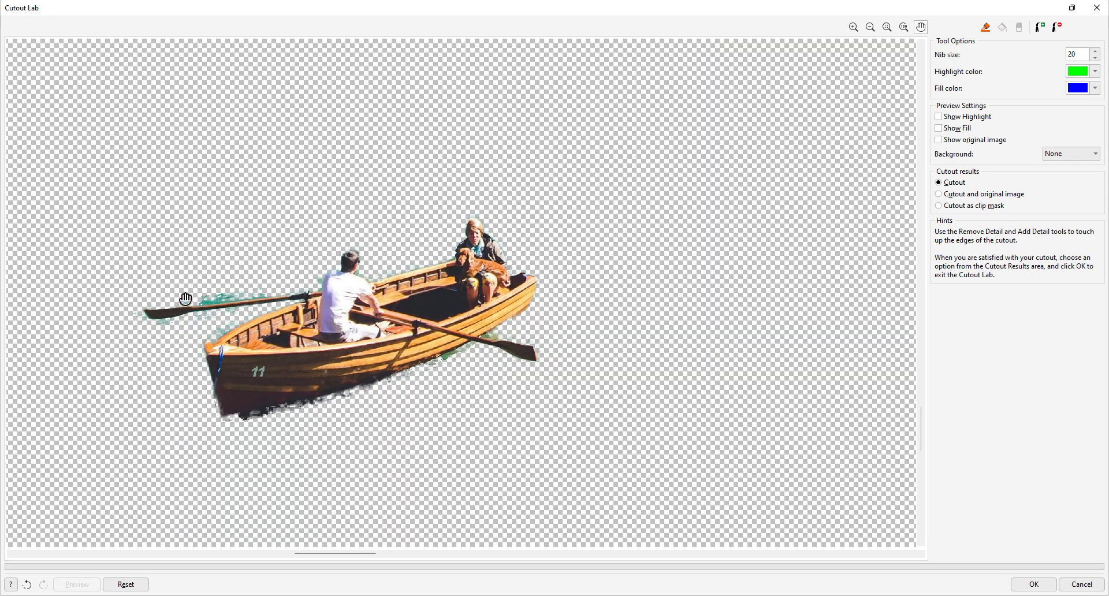
# Erase the leftover water around the oar behind the rower in the white shirt with the Remove Detail tool
pyautogui.scroll(2, 220, 307)
pyautogui.scroll(-1, 245, 319)
pyautogui.scroll(-2, 319, 341)
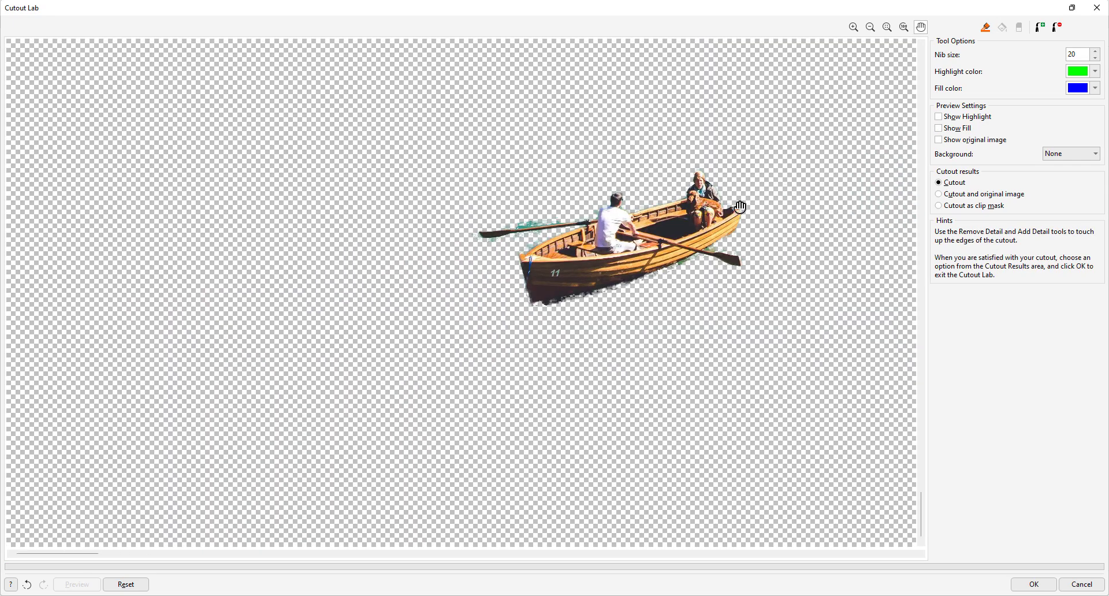
pyautogui.scroll(1, 740, 207)
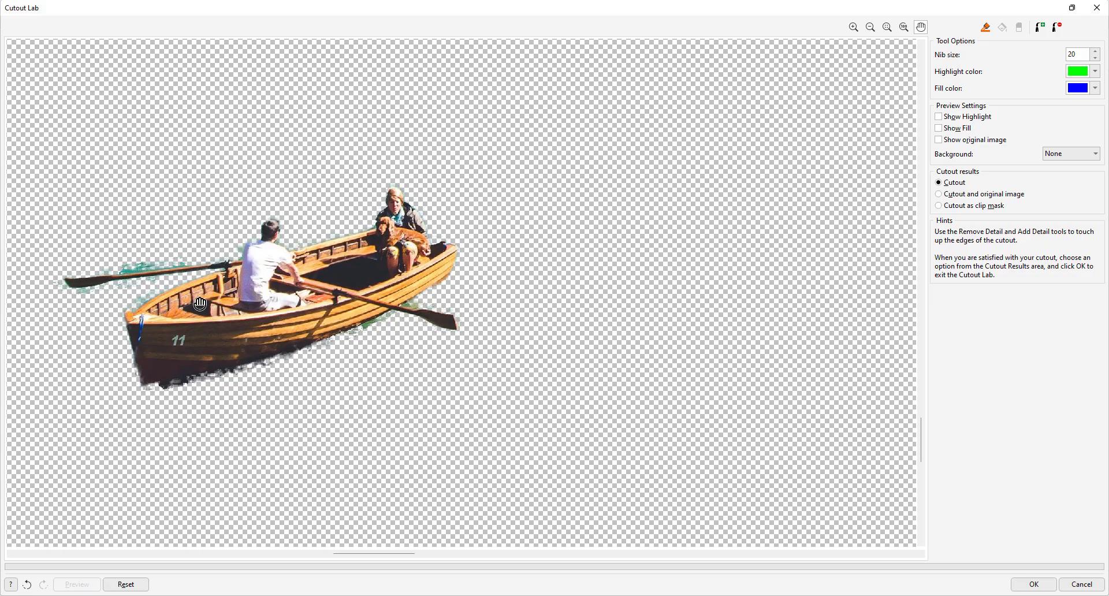
pyautogui.scroll(1, 117, 268)
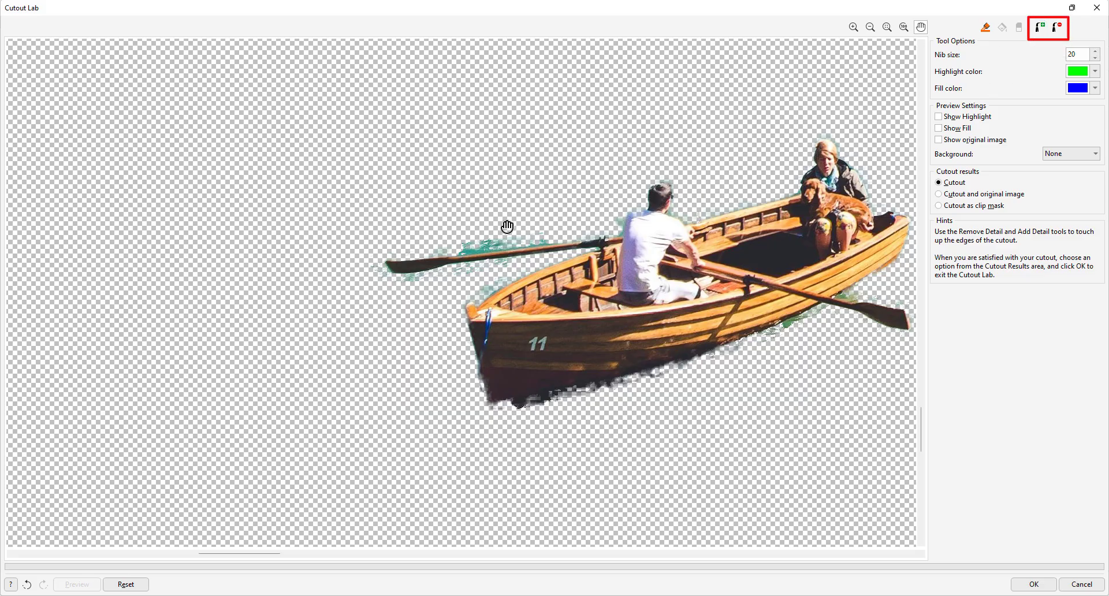
pyautogui.click(1061, 30)
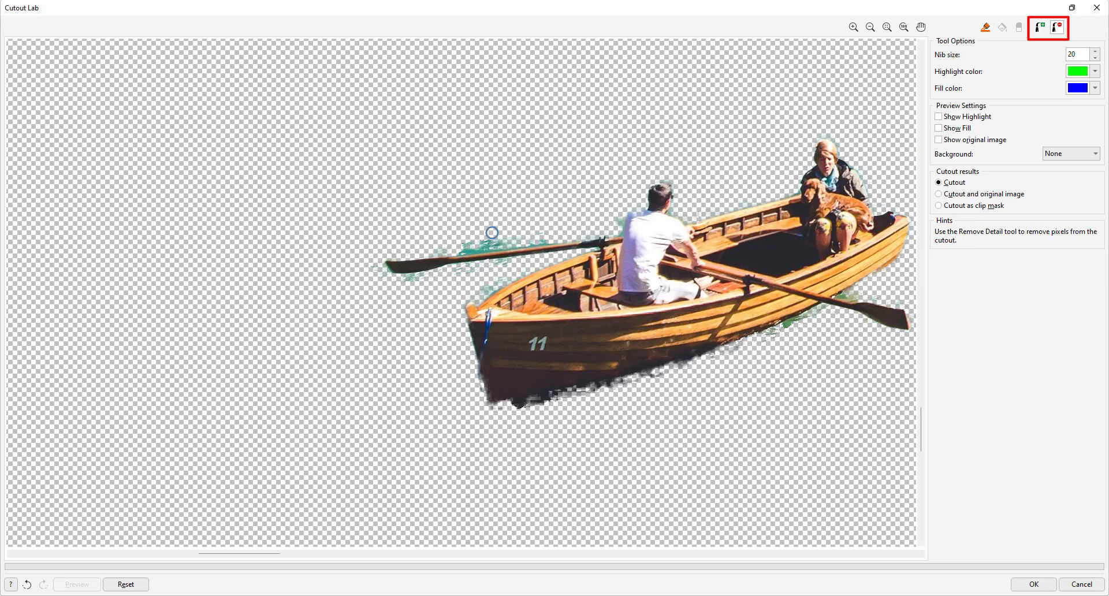
pyautogui.scroll(2, 490, 232)
pyautogui.moveTo(416, 237)
pyautogui.mouseDown()
pyautogui.moveTo(501, 222)
pyautogui.moveTo(391, 245)
pyautogui.moveTo(595, 218)
pyautogui.moveTo(698, 188)
pyautogui.mouseUp()
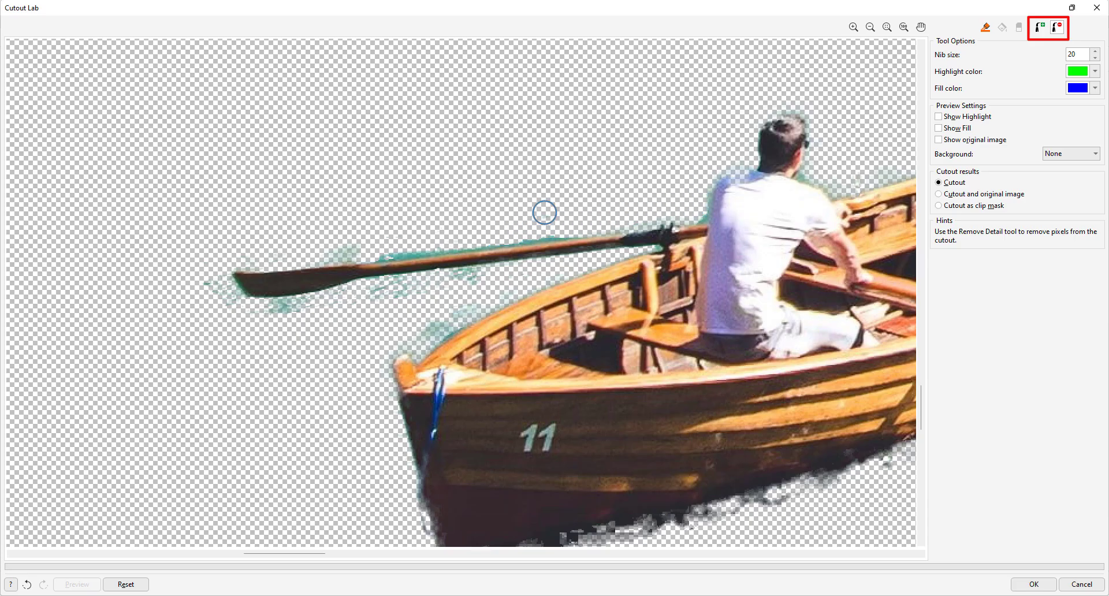
pyautogui.moveTo(458, 242)
pyautogui.mouseDown()
pyautogui.moveTo(322, 253)
pyautogui.moveTo(335, 254)
pyautogui.mouseUp()
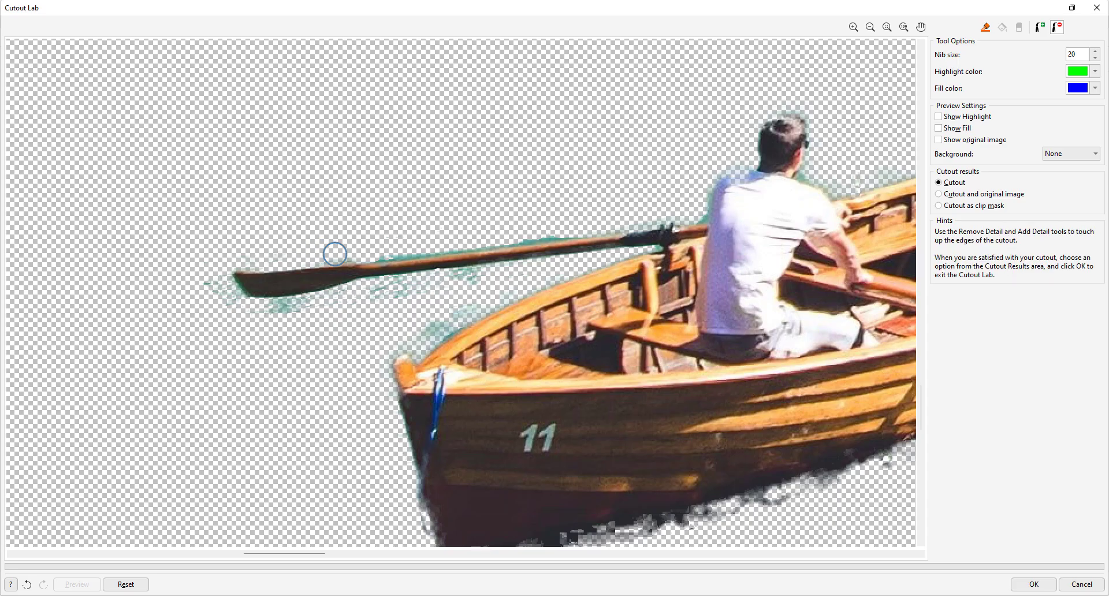
pyautogui.moveTo(383, 298); pyautogui.dragTo(490, 274)
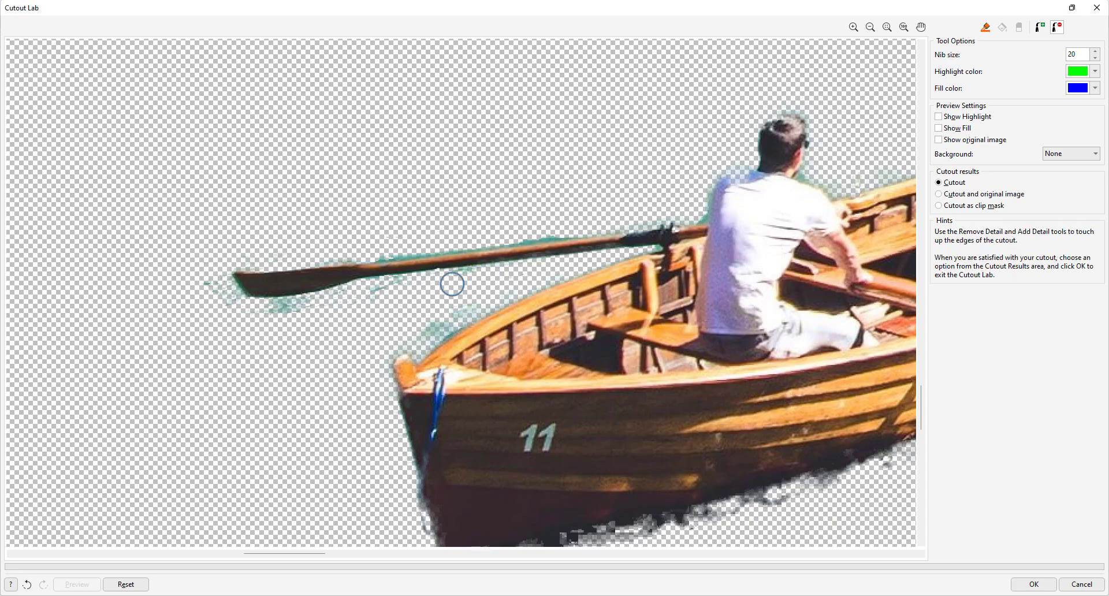
# Restore missing pixels along the boat's lower hull edge and inside the boat with the Add Detail tool
pyautogui.scroll(-1, 339, 342)
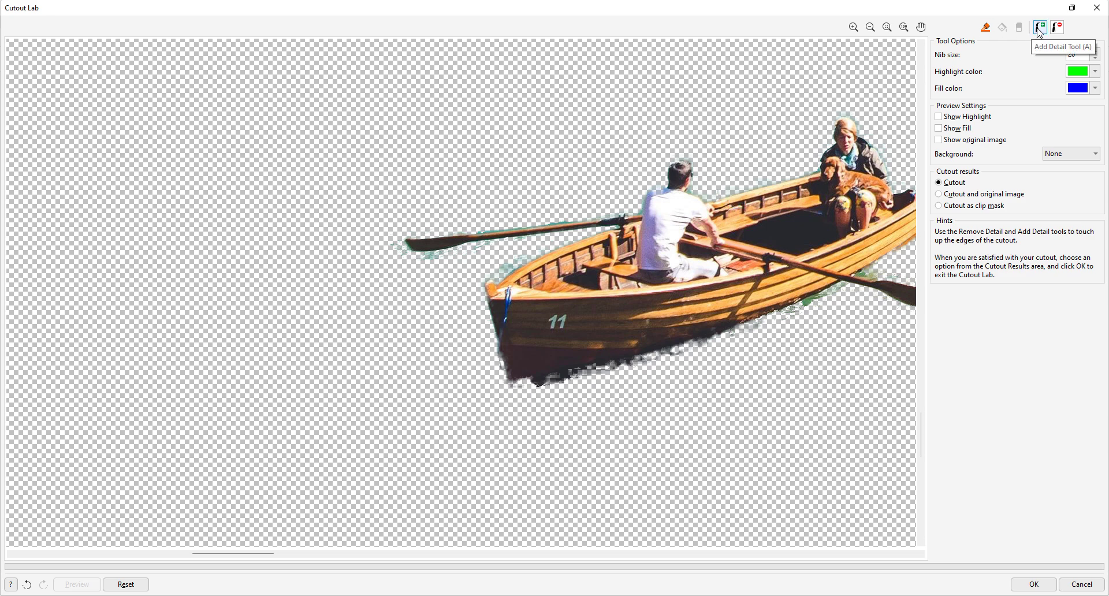
pyautogui.click(1040, 29)
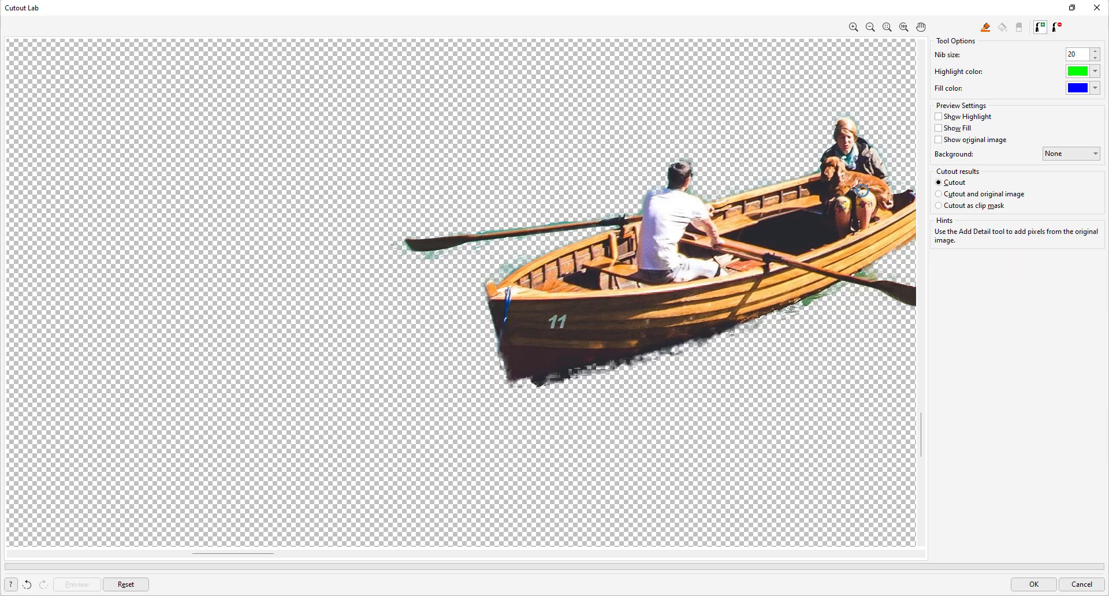
pyautogui.moveTo(655, 354); pyautogui.dragTo(850, 271)
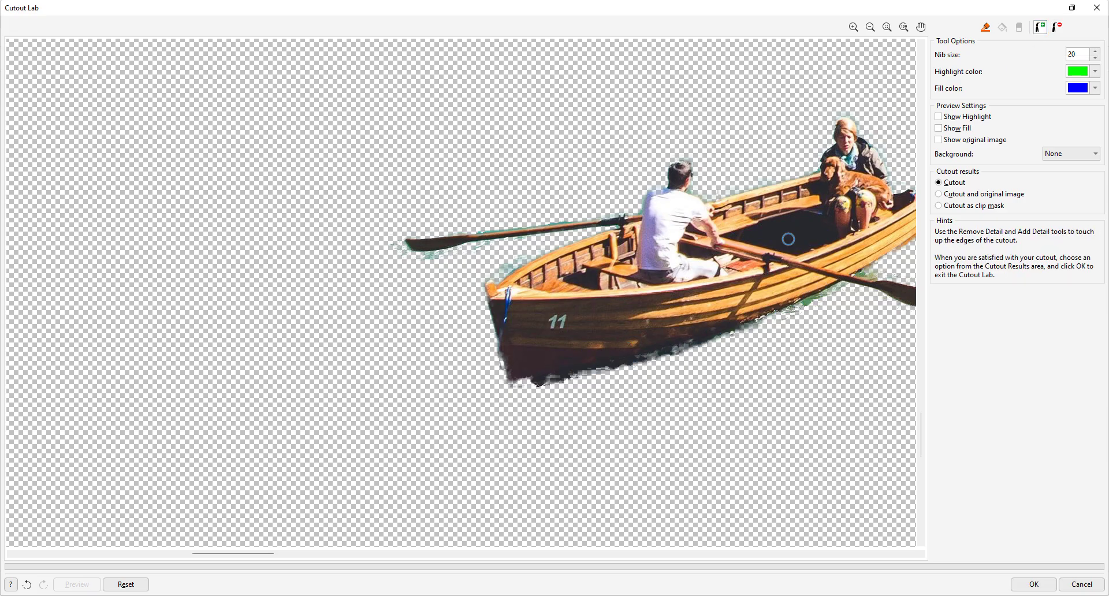
pyautogui.moveTo(759, 260); pyautogui.dragTo(577, 277)
# Erase the ragged dark fringe along the boat's lower hull edge with the Remove Detail tool
pyautogui.scroll(-1, 462, 175)
pyautogui.scroll(2, 352, 246)
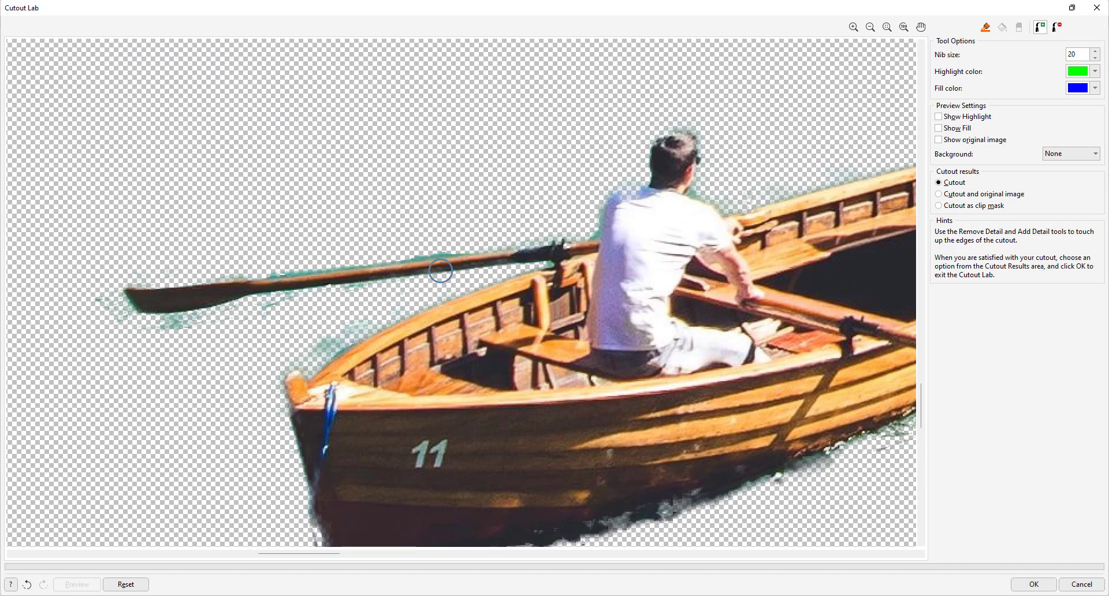
pyautogui.scroll(-1, 642, 224)
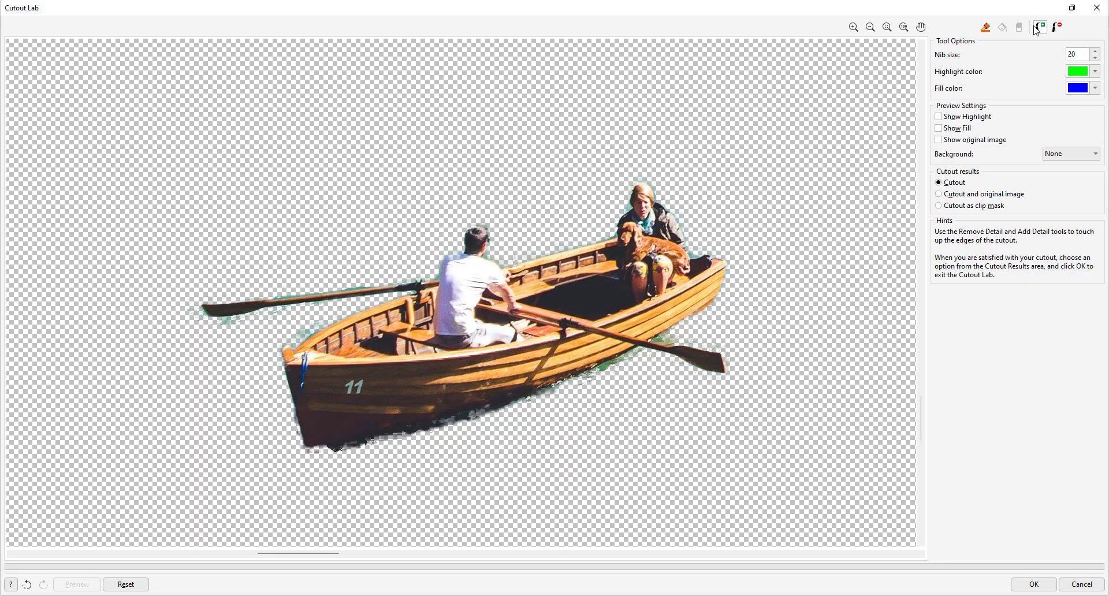
pyautogui.click(1057, 26)
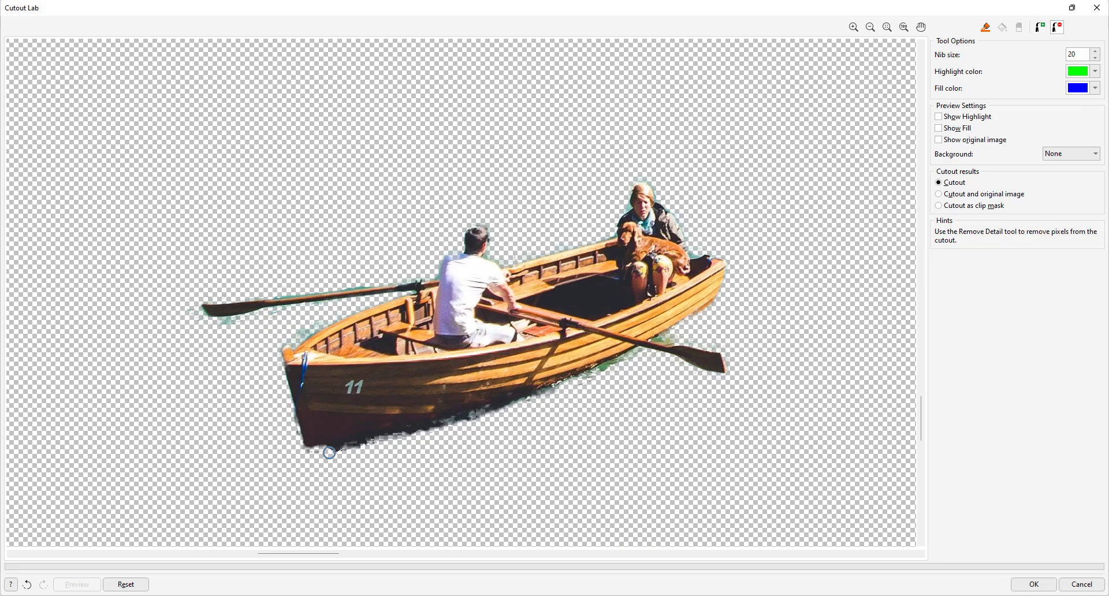
pyautogui.moveTo(327, 454)
pyautogui.mouseDown()
pyautogui.moveTo(633, 356)
pyautogui.moveTo(626, 362)
pyautogui.mouseUp()
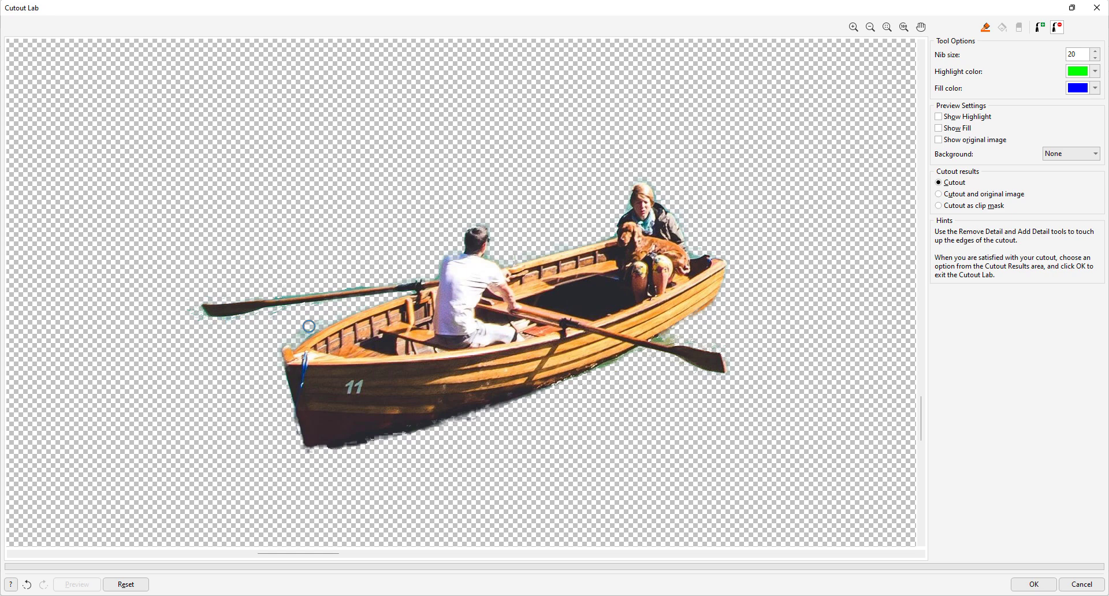
# Erase the leftover fringe at the blade tip of the oar behind the rower and accept the cutout
pyautogui.moveTo(193, 321)
pyautogui.mouseDown()
pyautogui.moveTo(200, 301)
pyautogui.moveTo(206, 324)
pyautogui.moveTo(200, 314)
pyautogui.moveTo(196, 325)
pyautogui.mouseUp()
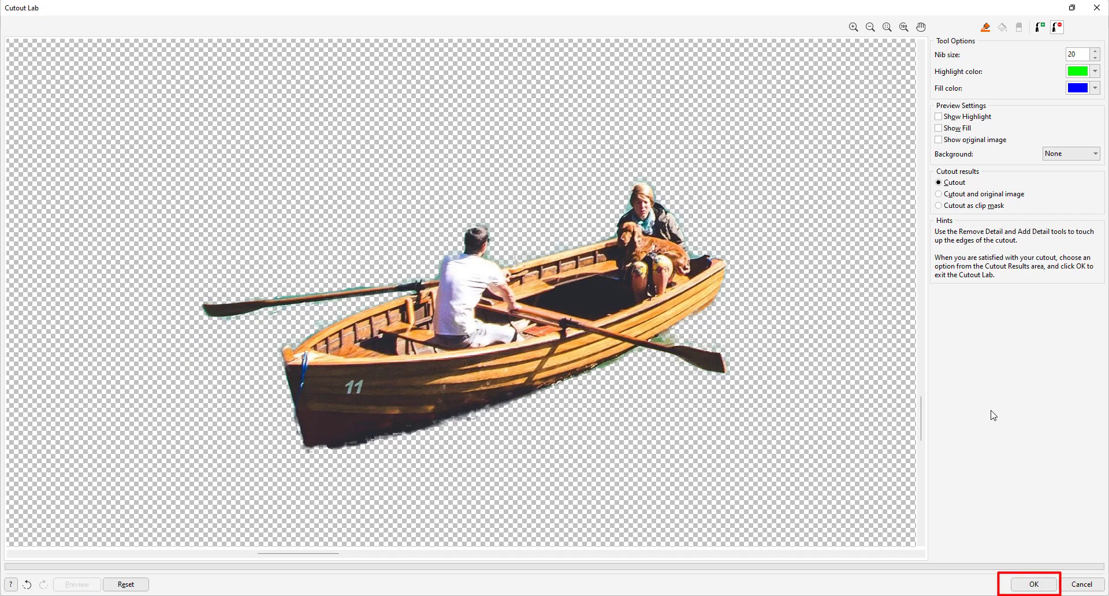
pyautogui.click(1023, 585)
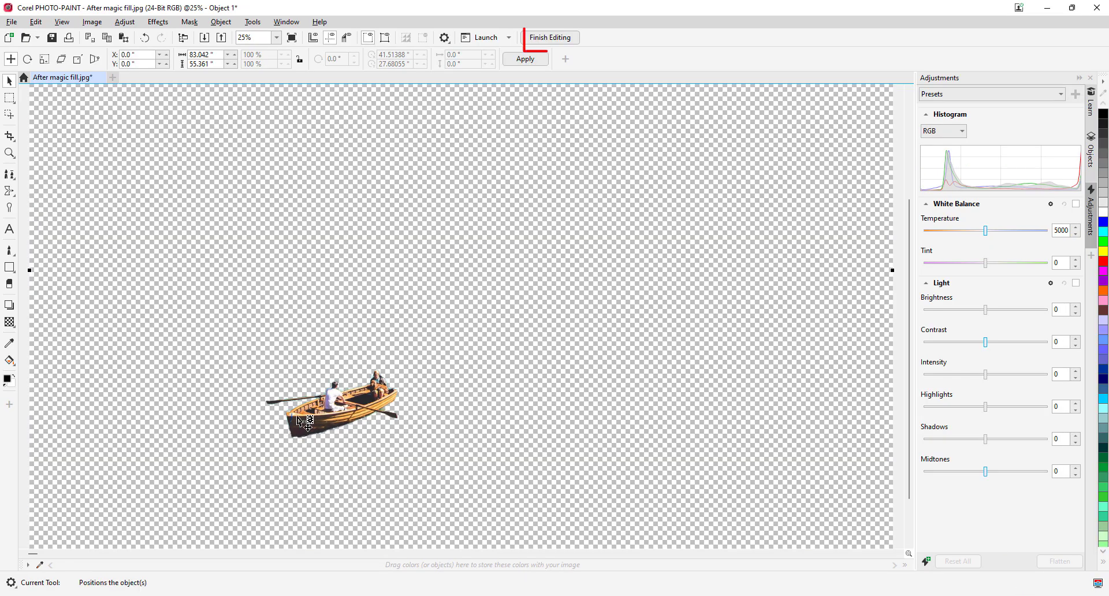
# Finish editing the bitmap, save its changes, and switch back to the CorelDRAW document
pyautogui.click(547, 38)
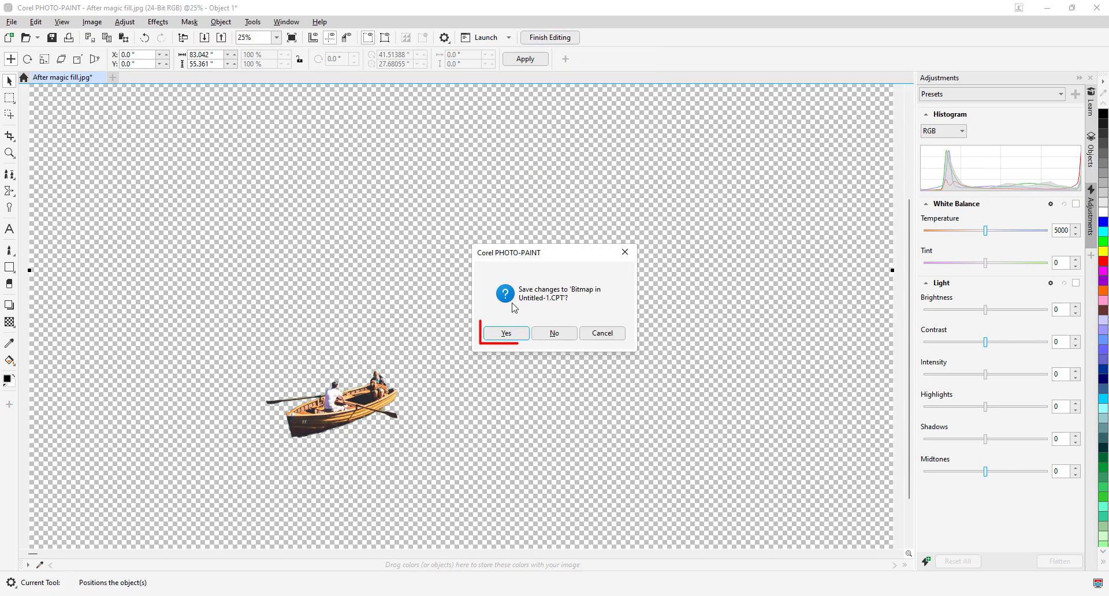
pyautogui.click(498, 334)
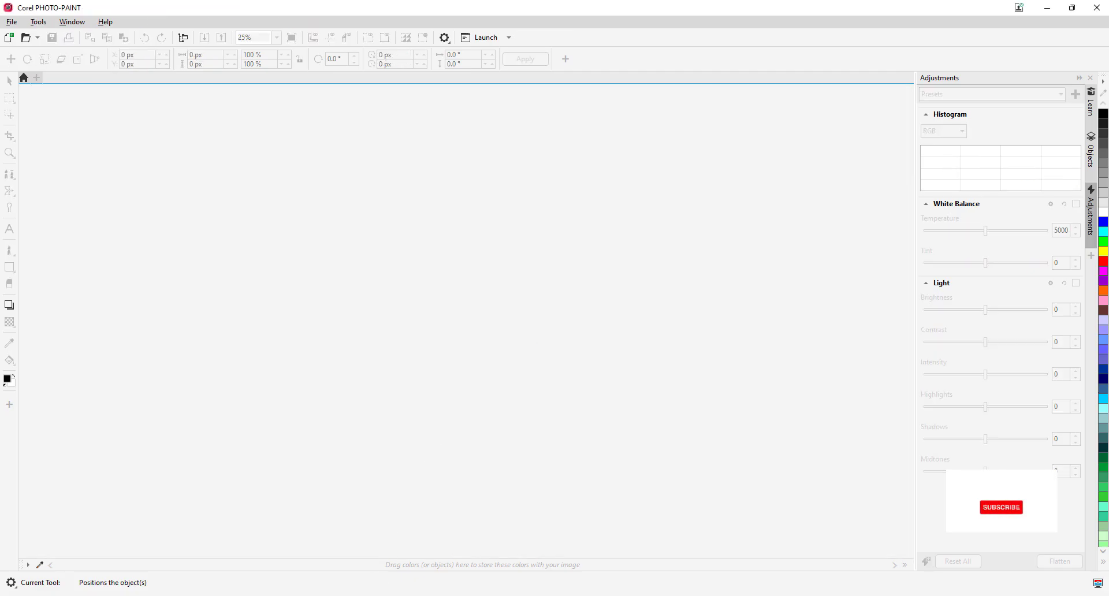
pyautogui.click(302, 595)
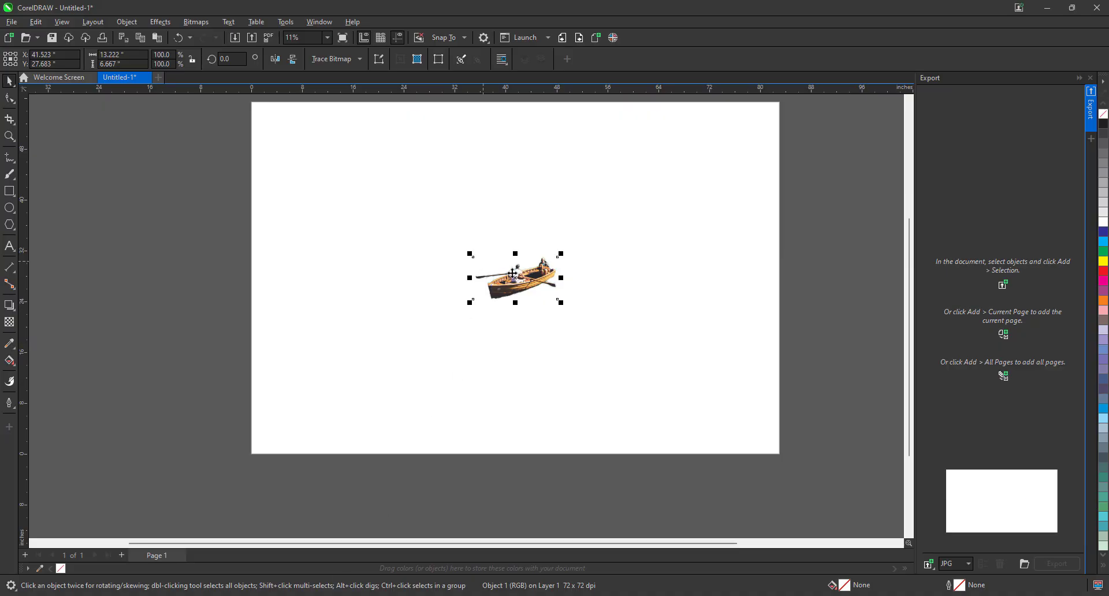
# Draw a rectangle about 66 by 29 inches around the boat cutout on the page
pyautogui.scroll(1, 527, 293)
pyautogui.click(9, 190)
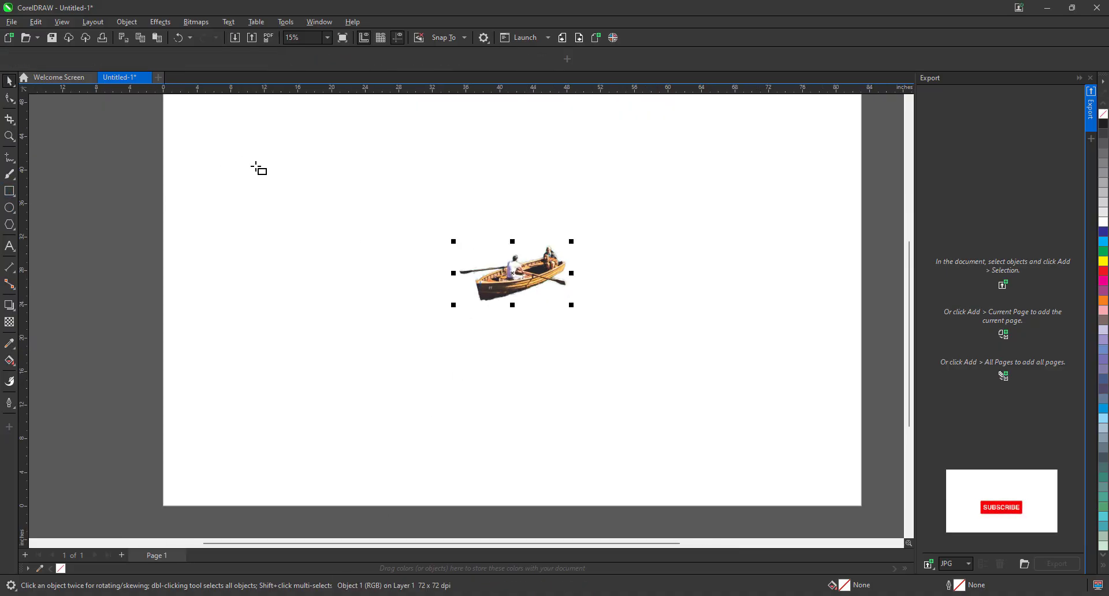
pyautogui.moveTo(256, 167); pyautogui.dragTo(799, 411)
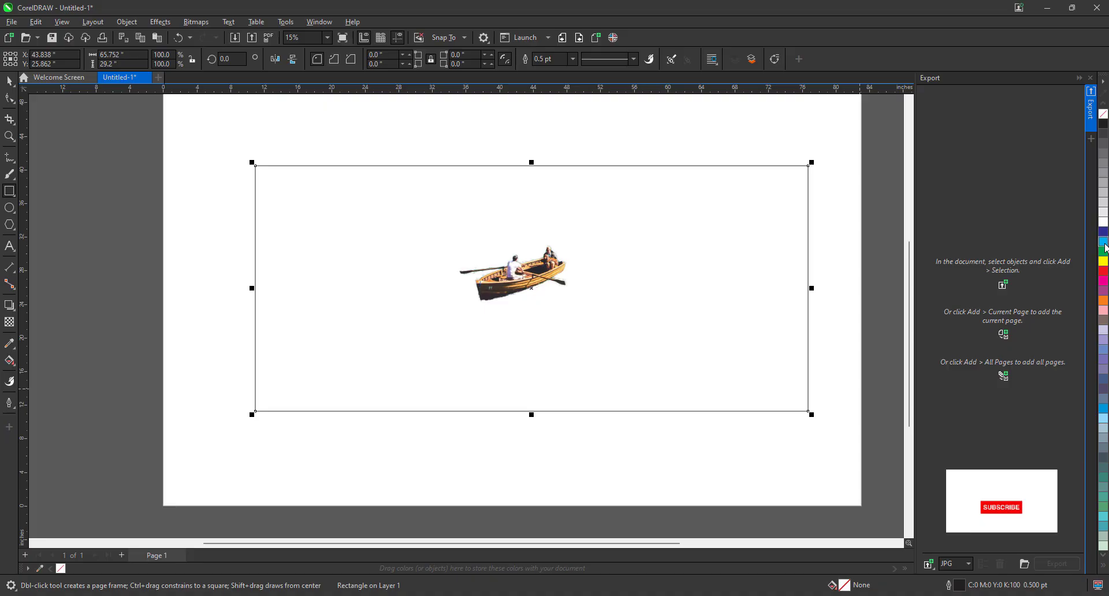
# Fill the rectangle with cyan (C:100 M:0 Y:0 K:0) and send it behind the boat cutout
pyautogui.click(1104, 242)
pyautogui.hotkey('shift', 'pagedown')
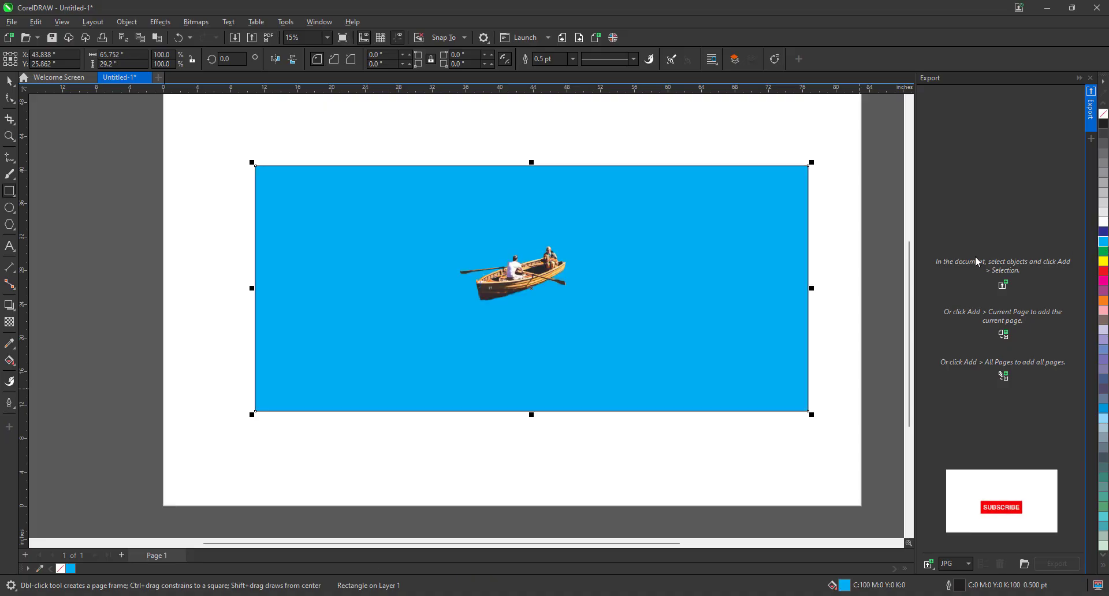
pyautogui.scroll(1, 524, 239)
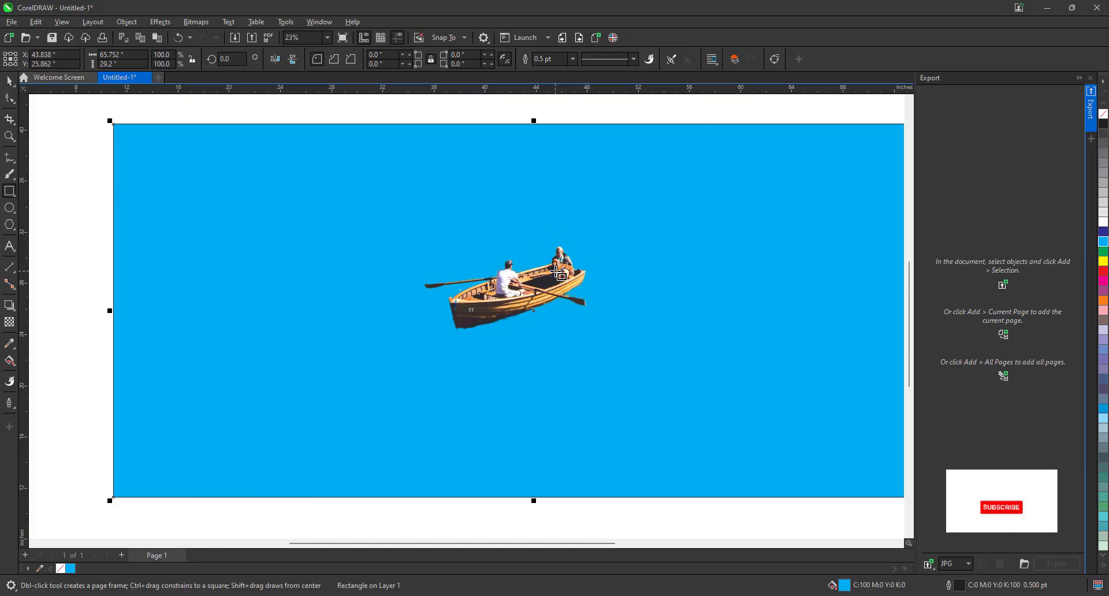
pyautogui.scroll(1, 568, 268)
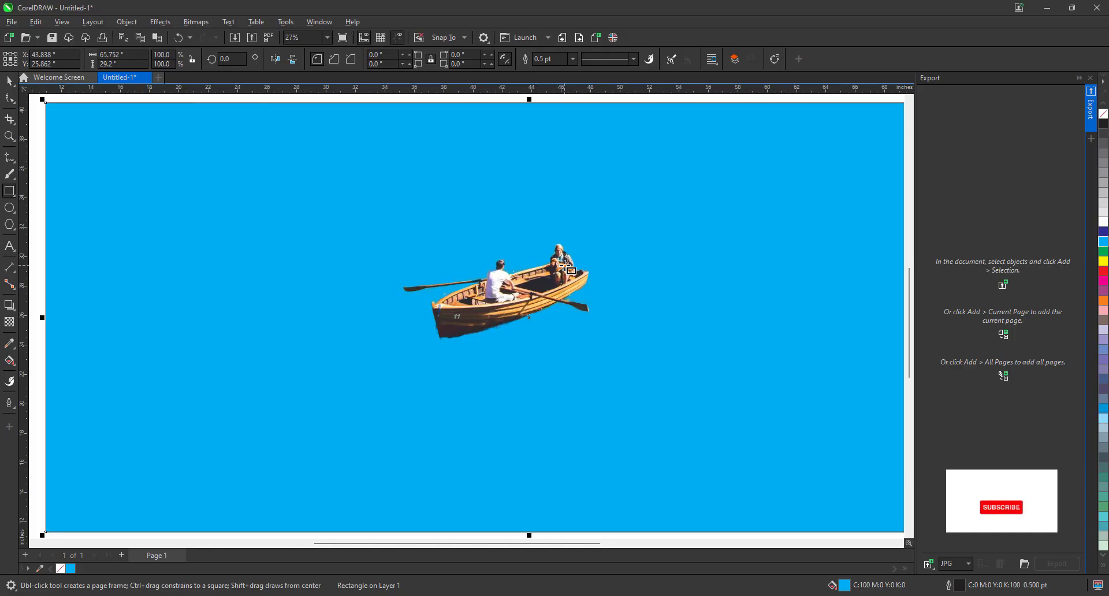